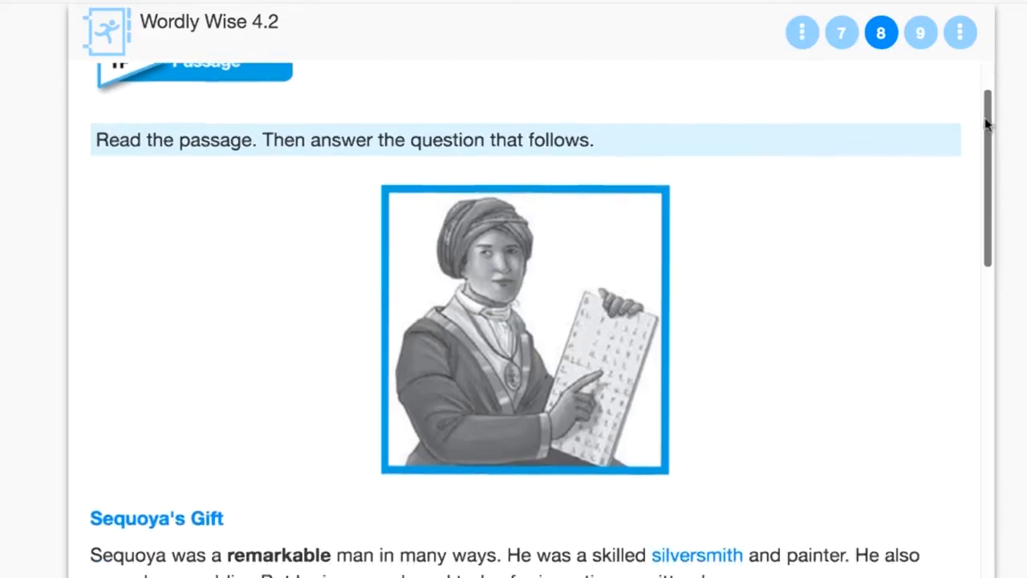
{"action": "mouse_move", "coordinate": [977, 200]}
{"action": "left_mouse_down"}
{"action": "mouse_move", "coordinate": [977, 451]}
{"action": "mouse_move", "coordinate": [955, 463]}
{"action": "left_mouse_up"}
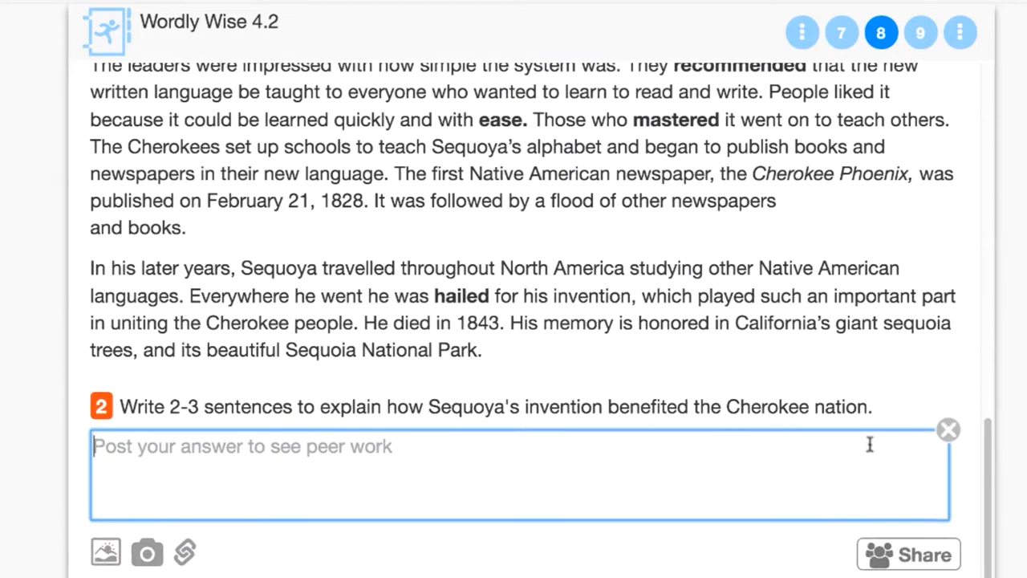
{"action": "type", "text": "Sequoya helped the Cherokee leaders stay in touch. He also helped them learn because they could record their thoughts using words. It helped them in many ways, like being able to record their history."}
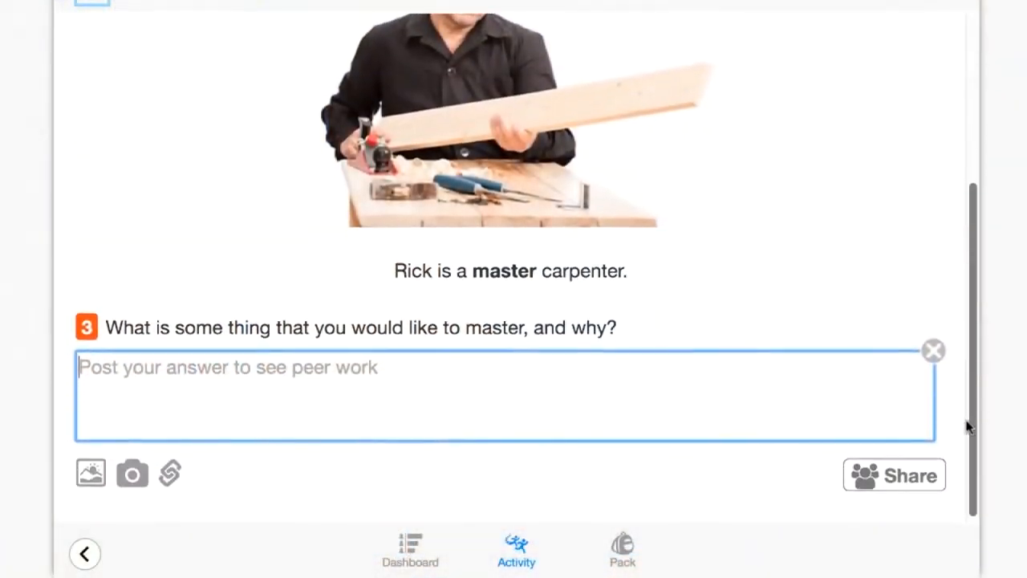
{"action": "type", "text": "I would like to master cooking and someday be on the show cut-throat kitche"}
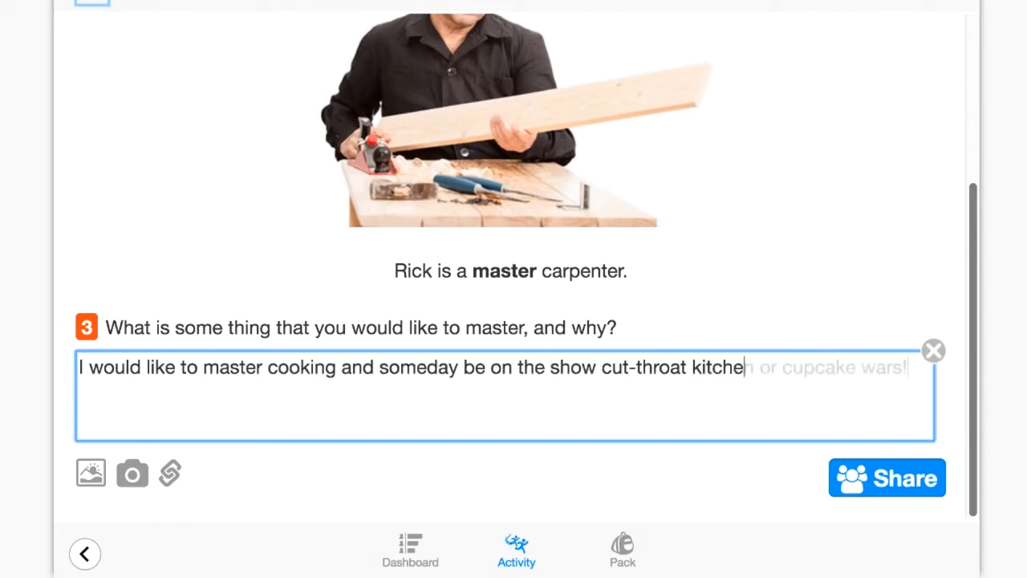
- Share the answer about mastering cooking and reply 'Me too!' to the slacklining post
{"action": "left_click", "coordinate": [900, 492]}
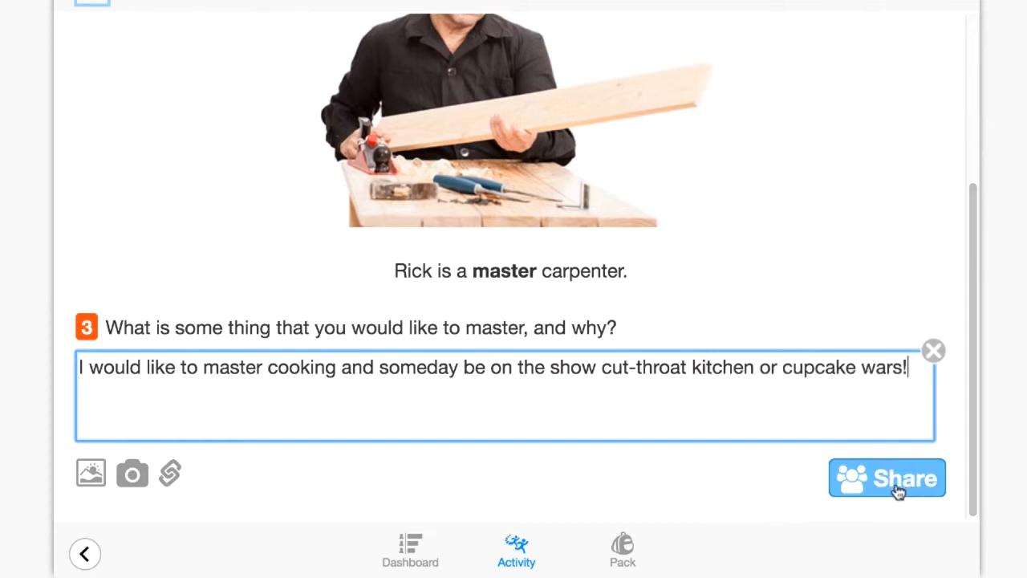
{"action": "scroll", "coordinate": [940, 369], "scroll_direction": "down", "scroll_amount": 1}
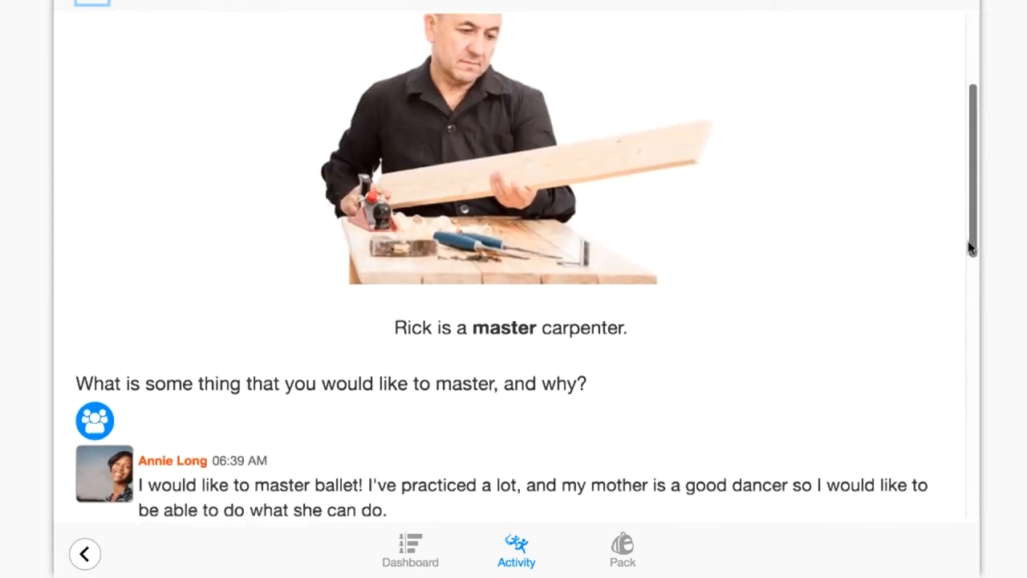
{"action": "scroll", "coordinate": [968, 240], "scroll_direction": "down", "scroll_amount": 3}
{"action": "scroll", "coordinate": [968, 321], "scroll_direction": "down", "scroll_amount": 2}
{"action": "left_click_drag", "start_coordinate": [969, 321], "coordinate": [972, 504]}
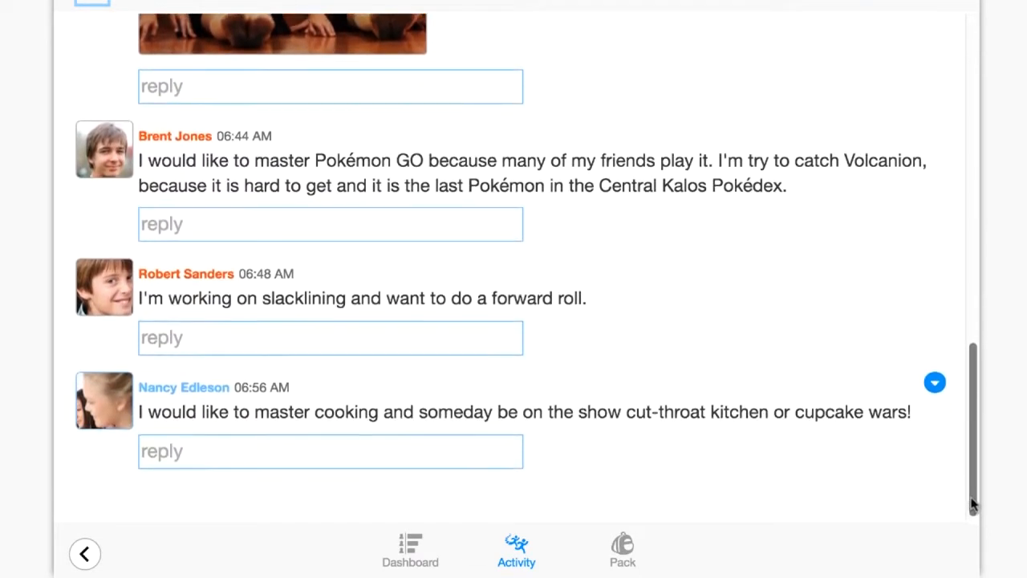
{"action": "left_click", "coordinate": [376, 338]}
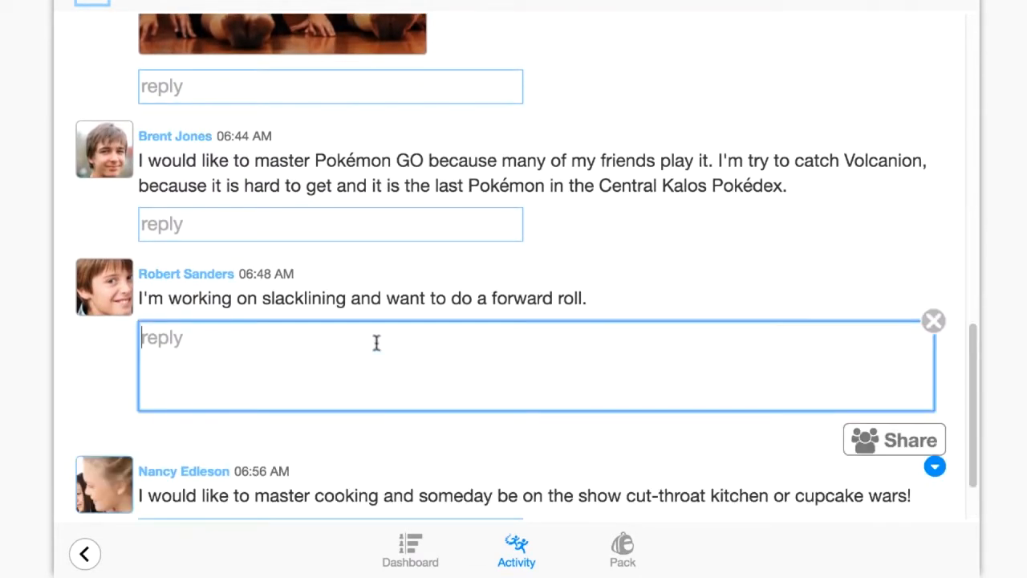
{"action": "type", "text": "Me too!"}
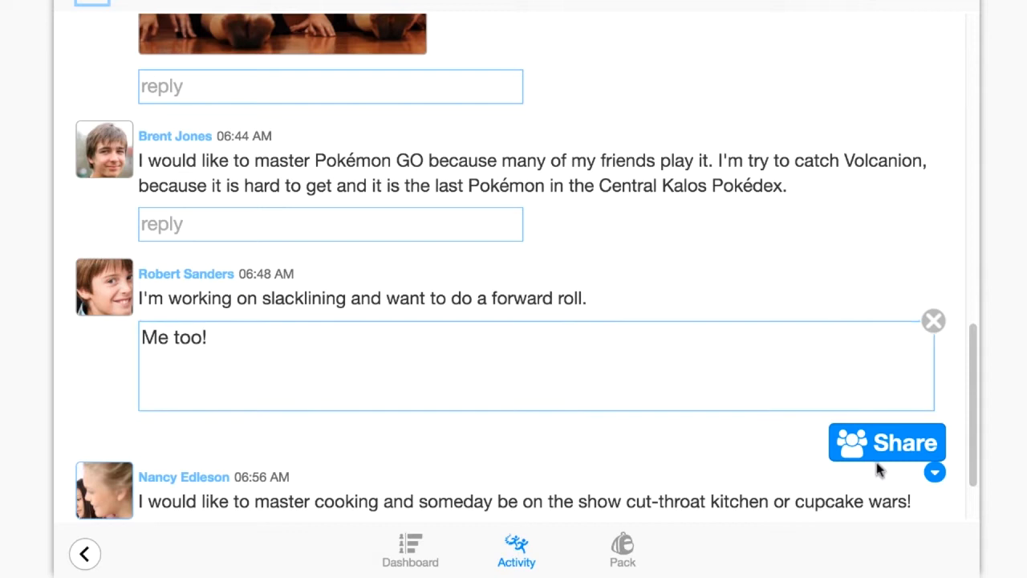
{"action": "left_click", "coordinate": [876, 456]}
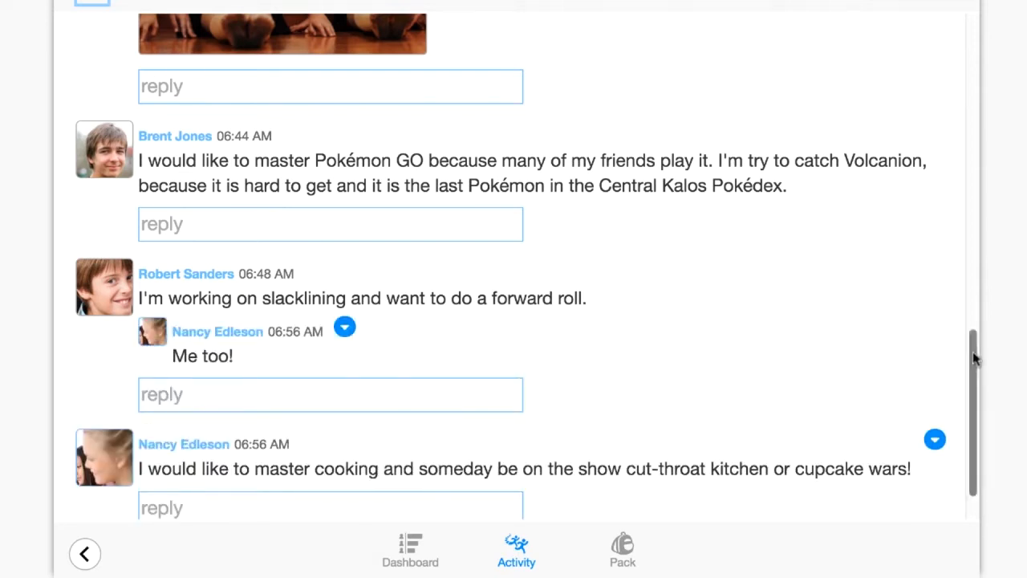
{"action": "left_click_drag", "start_coordinate": [972, 358], "coordinate": [967, 380]}
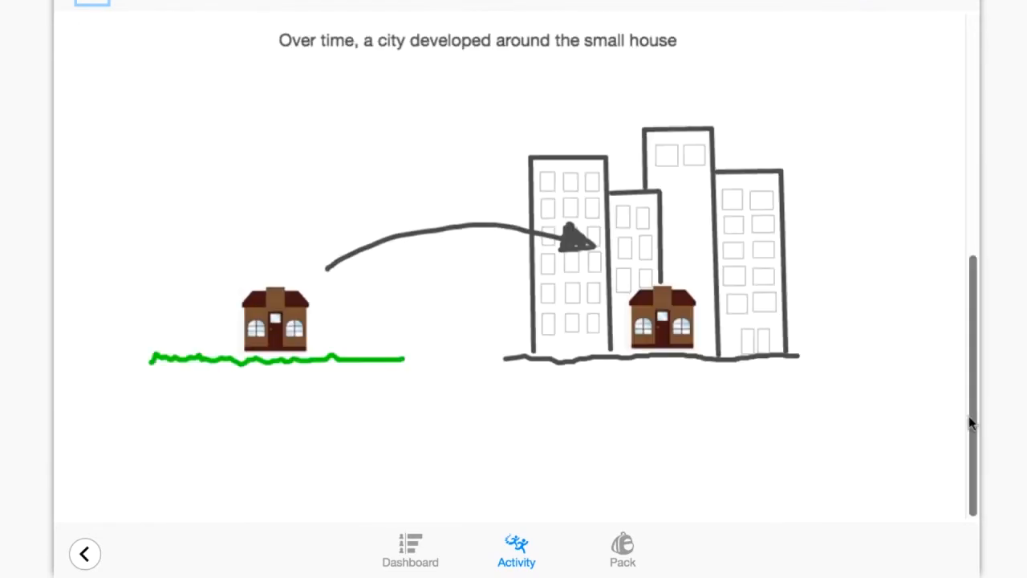
{"action": "scroll", "coordinate": [972, 351], "scroll_direction": "up", "scroll_amount": 3}
{"action": "scroll", "coordinate": [972, 350], "scroll_direction": "up", "scroll_amount": 2}
- Browse three classmates' illustrated posts on the drawing slide
{"action": "left_click", "coordinate": [189, 41]}
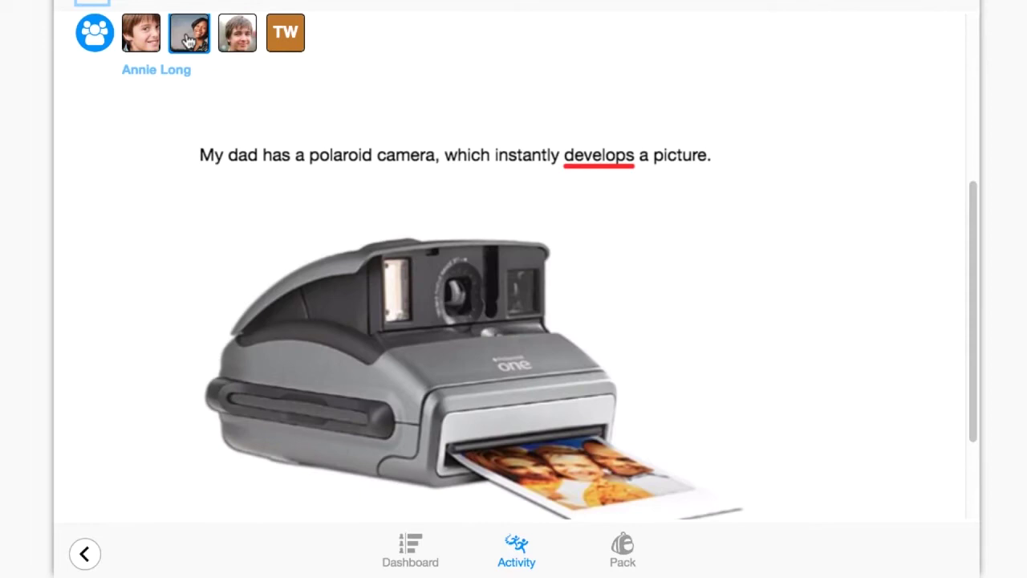
{"action": "left_click", "coordinate": [245, 41]}
{"action": "left_click", "coordinate": [286, 40]}
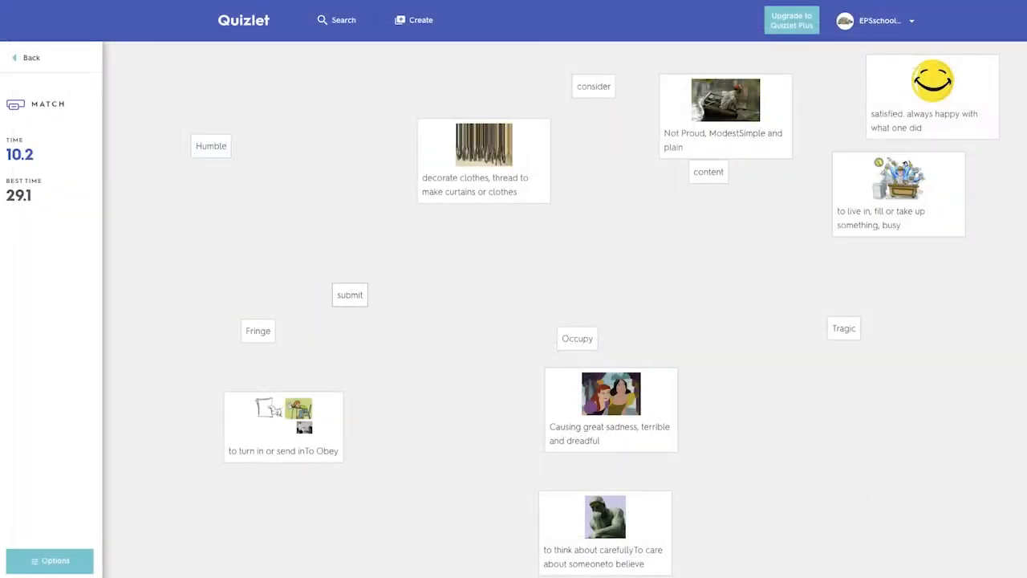
- Match submit, Fringe, Occupy and consider with their definitions
{"action": "left_click_drag", "start_coordinate": [269, 410], "coordinate": [273, 411]}
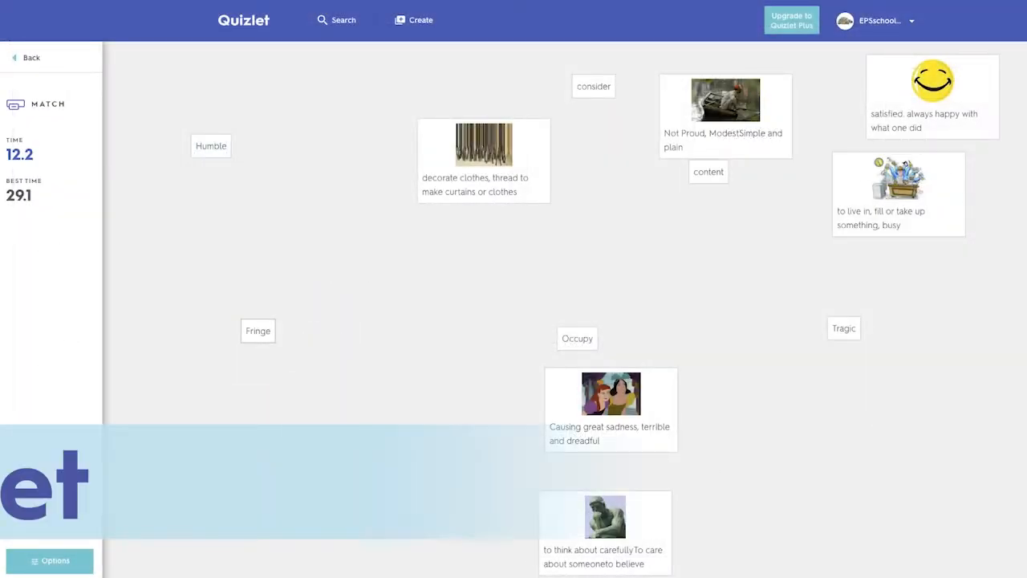
{"action": "left_click_drag", "start_coordinate": [257, 331], "coordinate": [469, 165]}
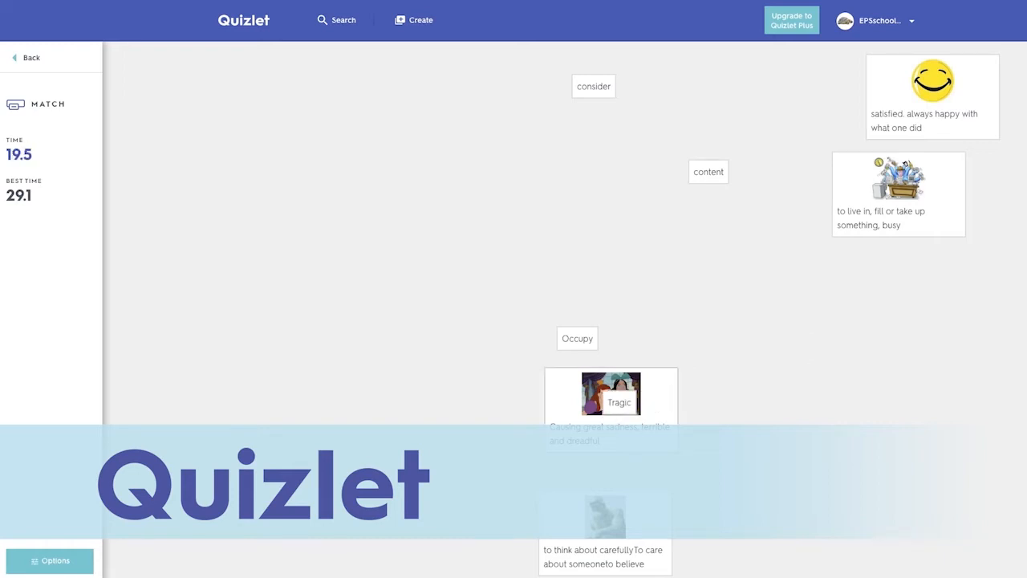
{"action": "left_click_drag", "start_coordinate": [577, 338], "coordinate": [854, 216]}
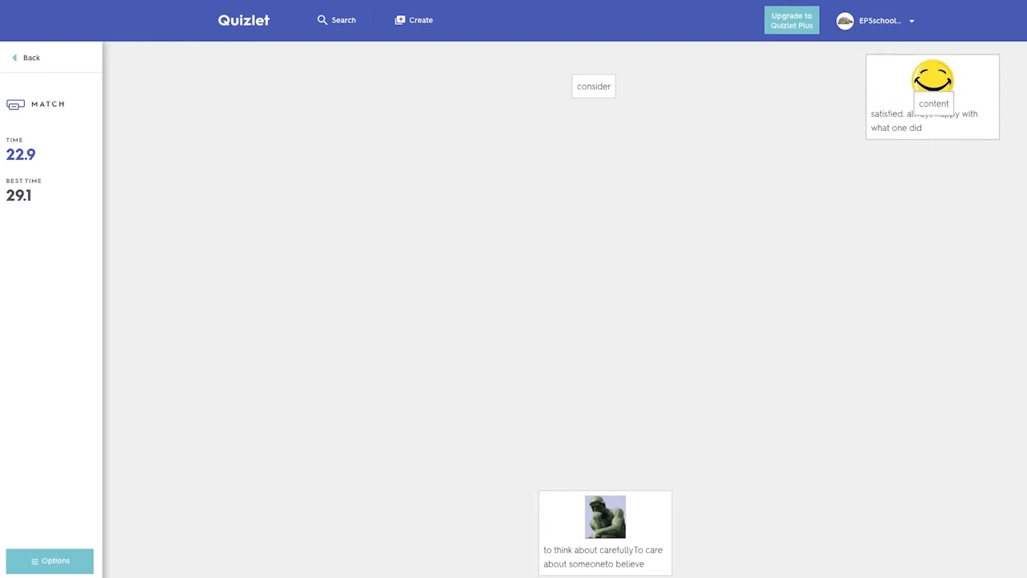
{"action": "left_click_drag", "start_coordinate": [620, 252], "coordinate": [630, 537]}
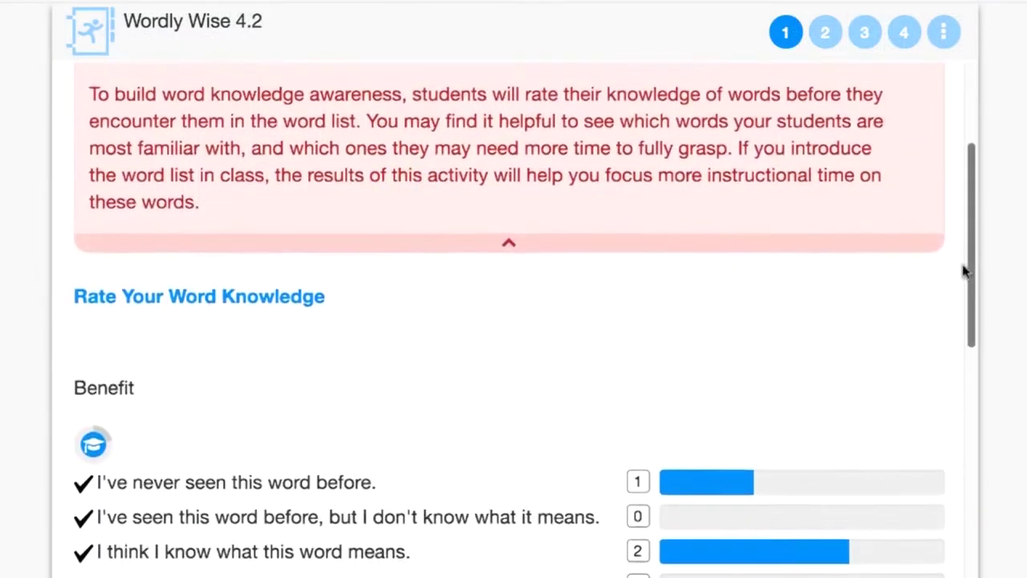
{"action": "scroll", "coordinate": [963, 291], "scroll_direction": "down", "scroll_amount": 3}
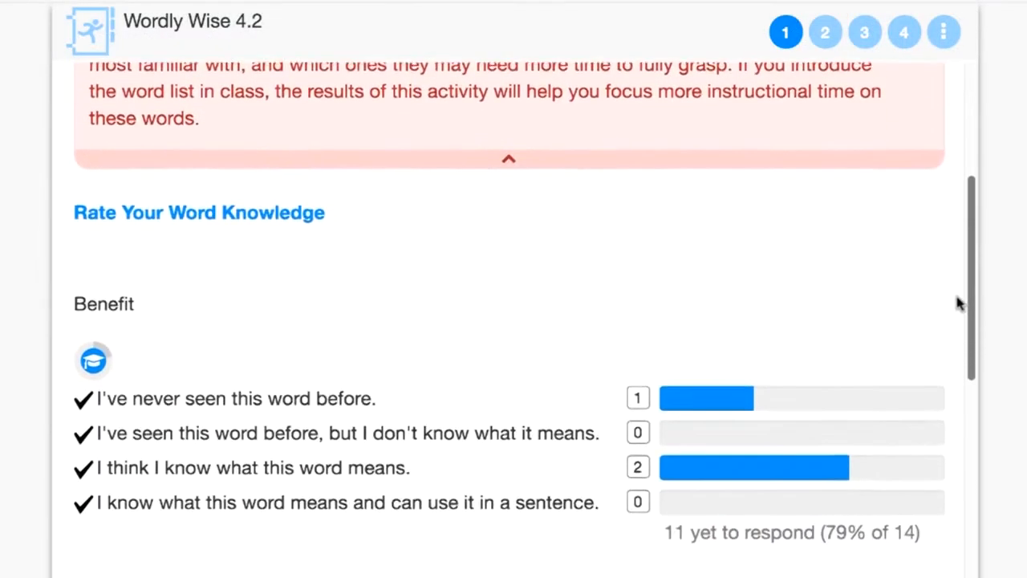
{"action": "scroll", "coordinate": [958, 308], "scroll_direction": "down", "scroll_amount": 1}
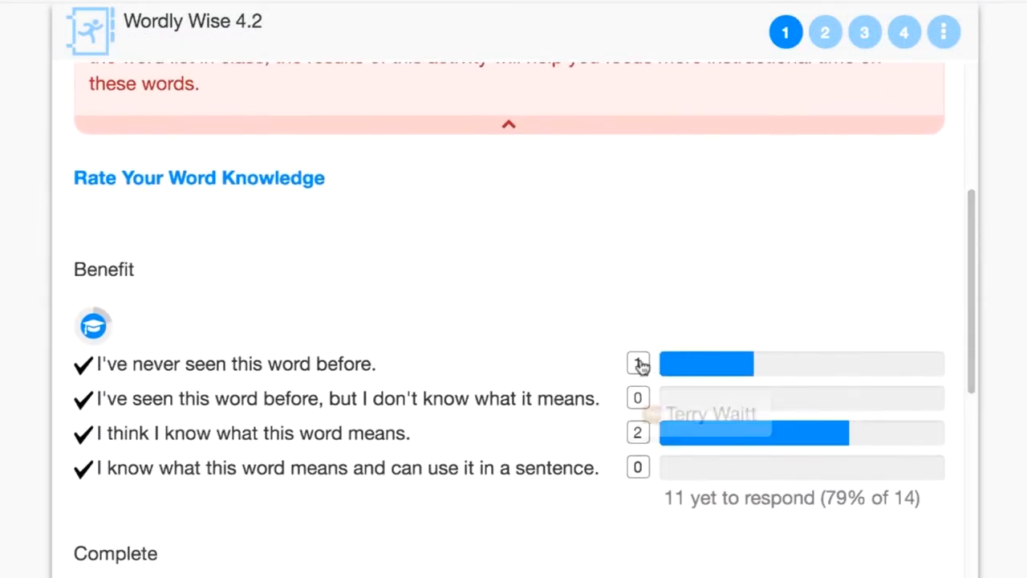